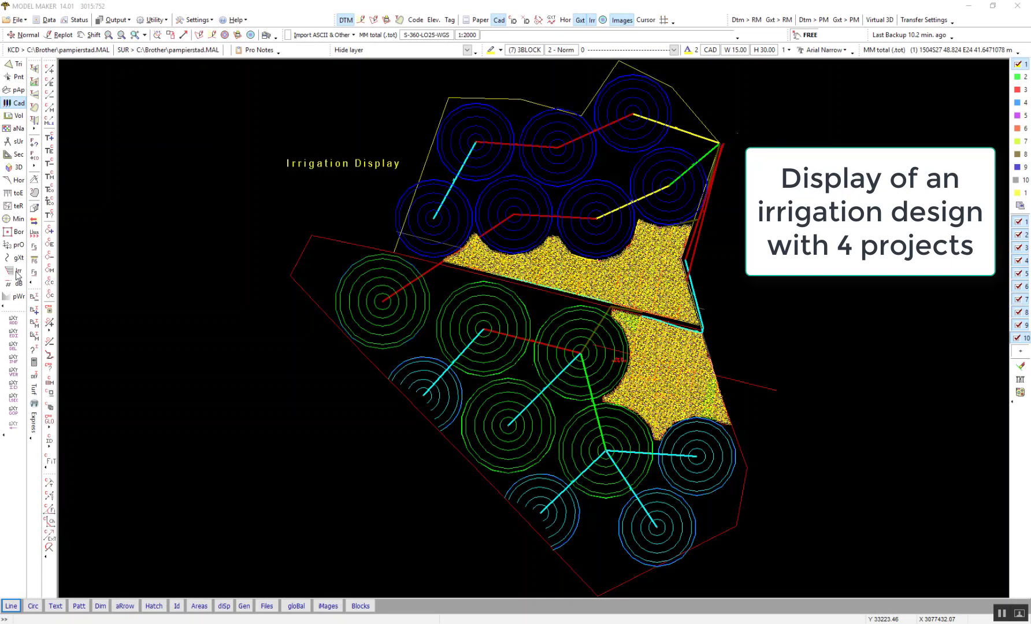
- Open the IRRIGATION dialog for Project #4 with the Irr toolbar button
{"action": "left_click", "coordinate": [17, 274]}
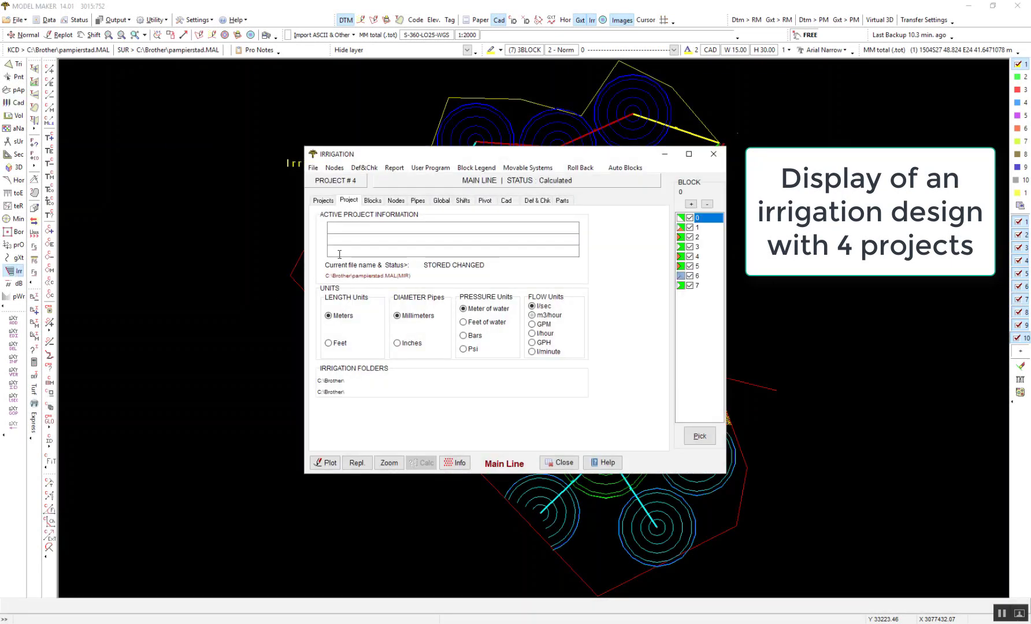
- Replot the drawing with 'All the projects' displayed, then return to the Irrigation window
{"action": "left_click", "coordinate": [322, 202]}
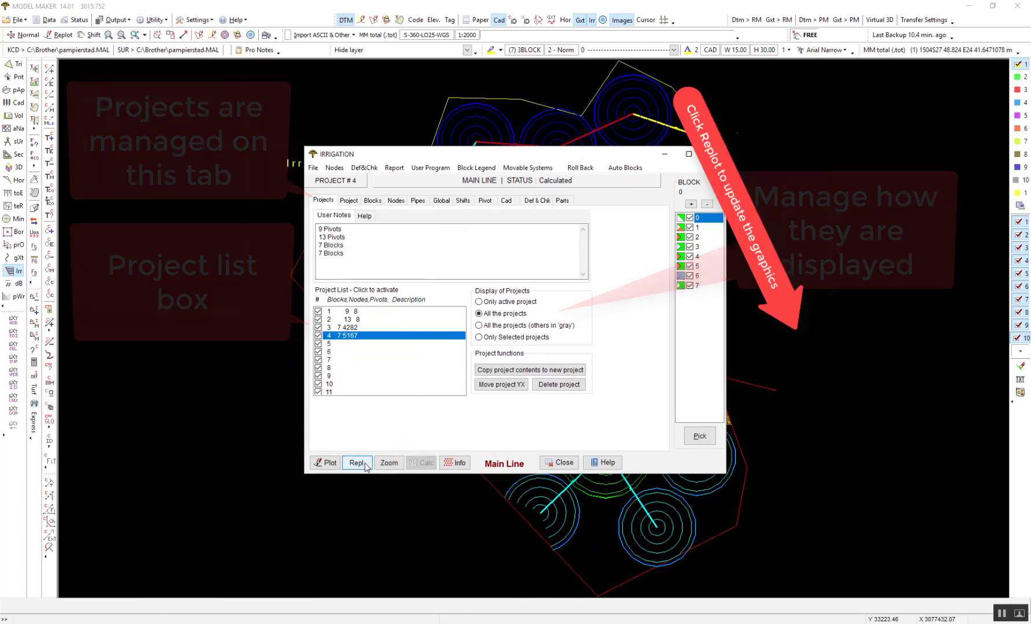
{"action": "left_click", "coordinate": [366, 464]}
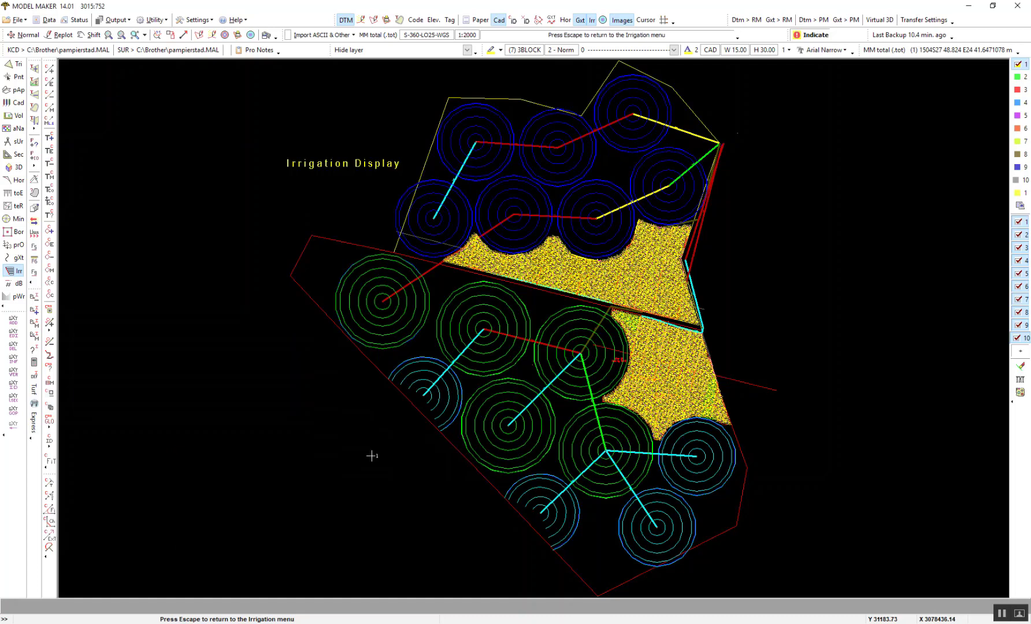
{"action": "key", "text": "Escape"}
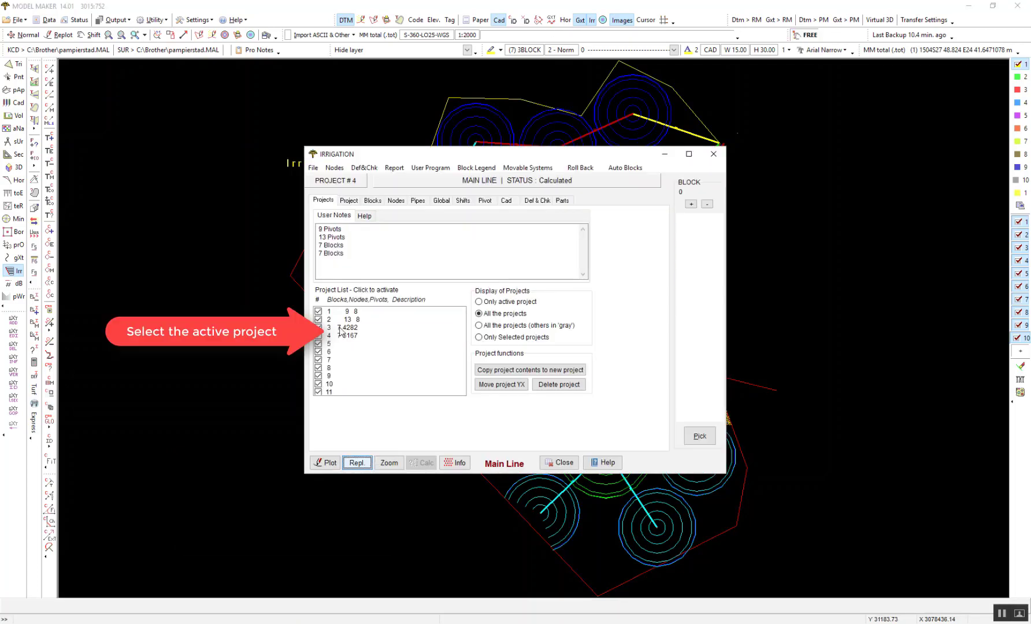
- Make project 3 active and replot with 'Only active project' displayed
{"action": "left_click", "coordinate": [341, 327]}
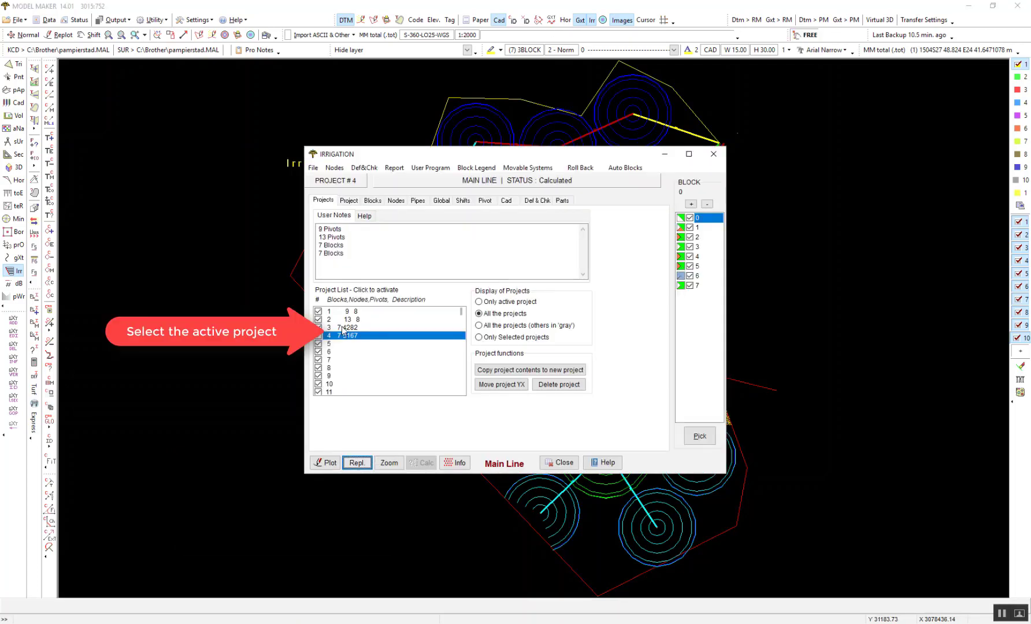
{"action": "left_click", "coordinate": [491, 302]}
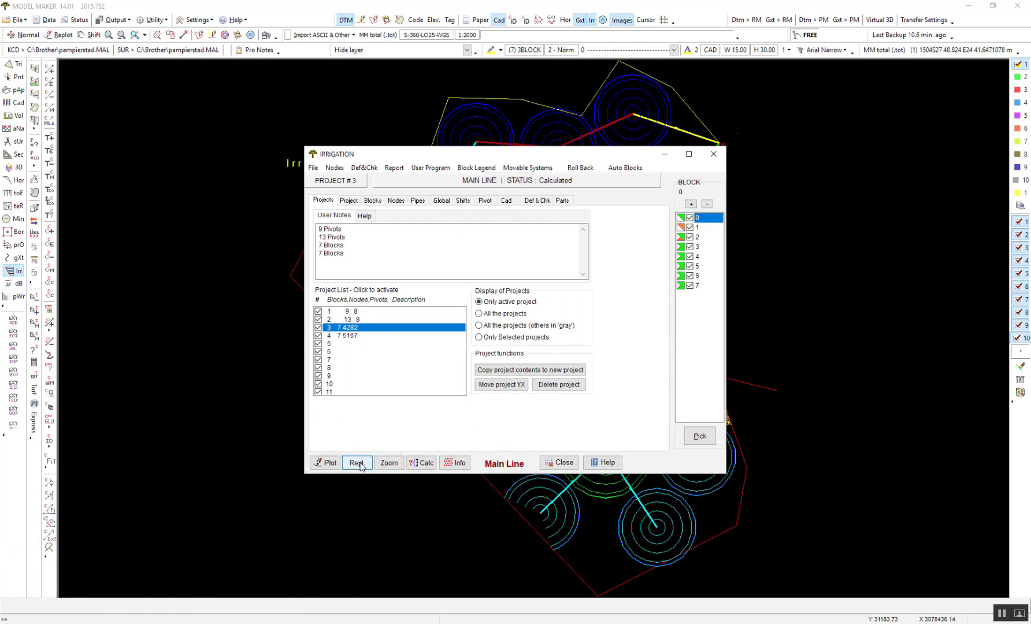
{"action": "left_click", "coordinate": [357, 463]}
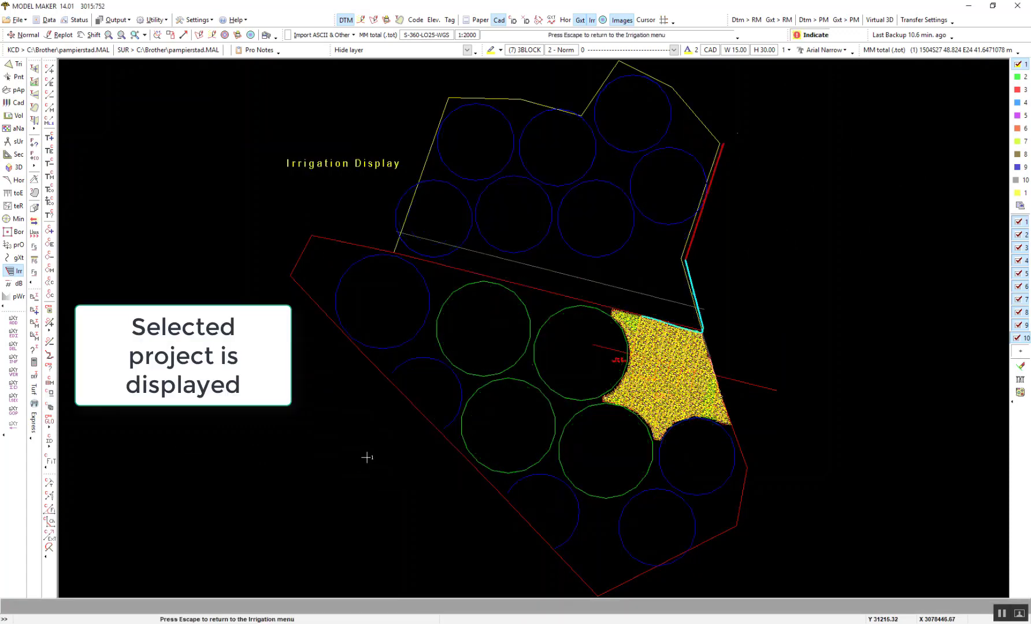
{"action": "key", "text": "Escape"}
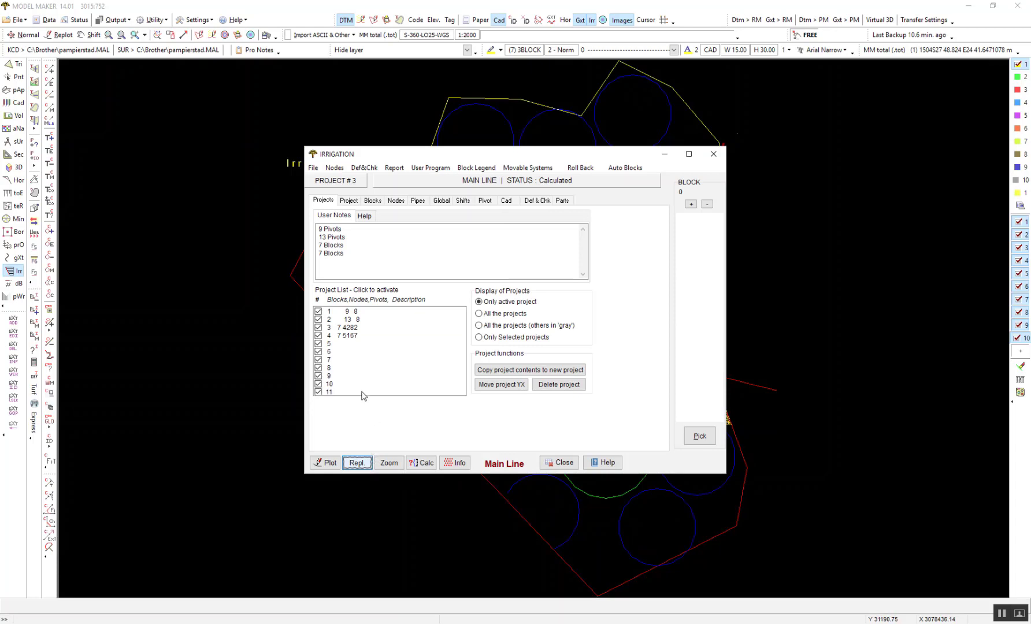
- Make project 4 active and replot to show only its nodes and pipes
{"action": "left_click", "coordinate": [345, 336]}
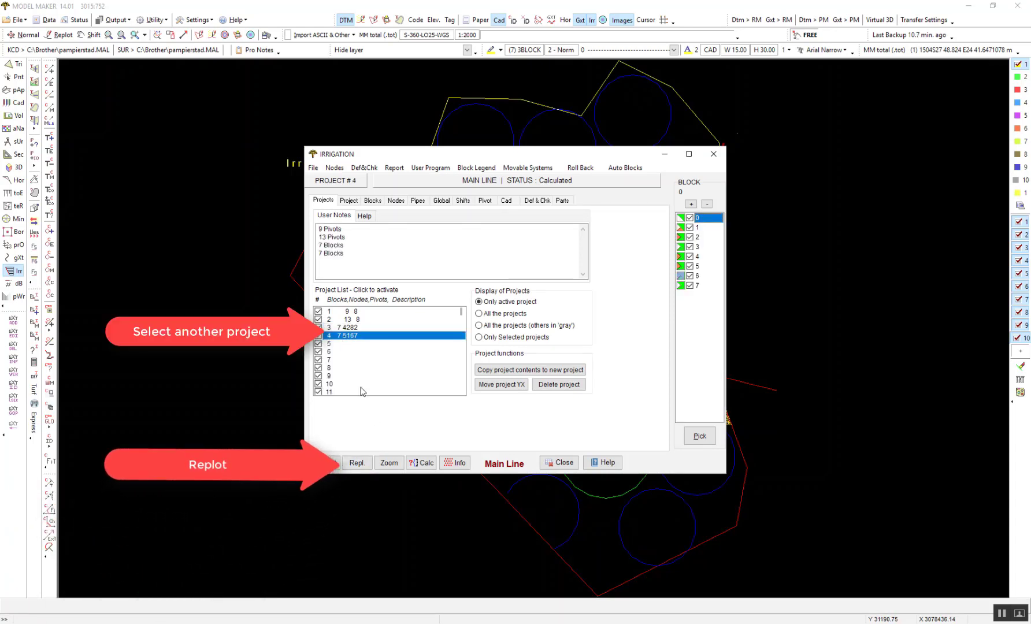
{"action": "left_click", "coordinate": [364, 466]}
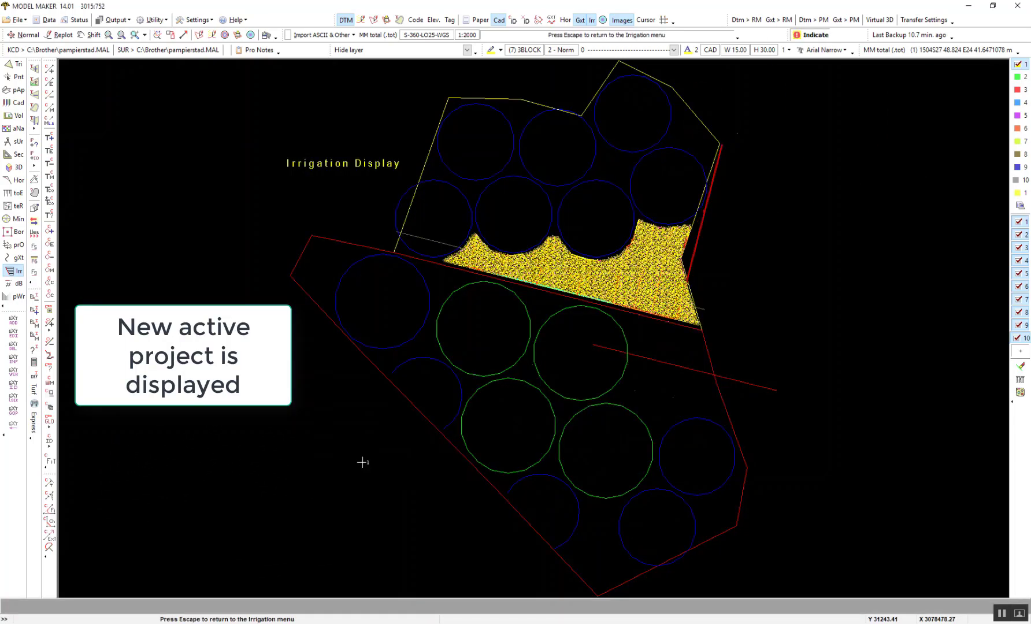
{"action": "key", "text": "Escape"}
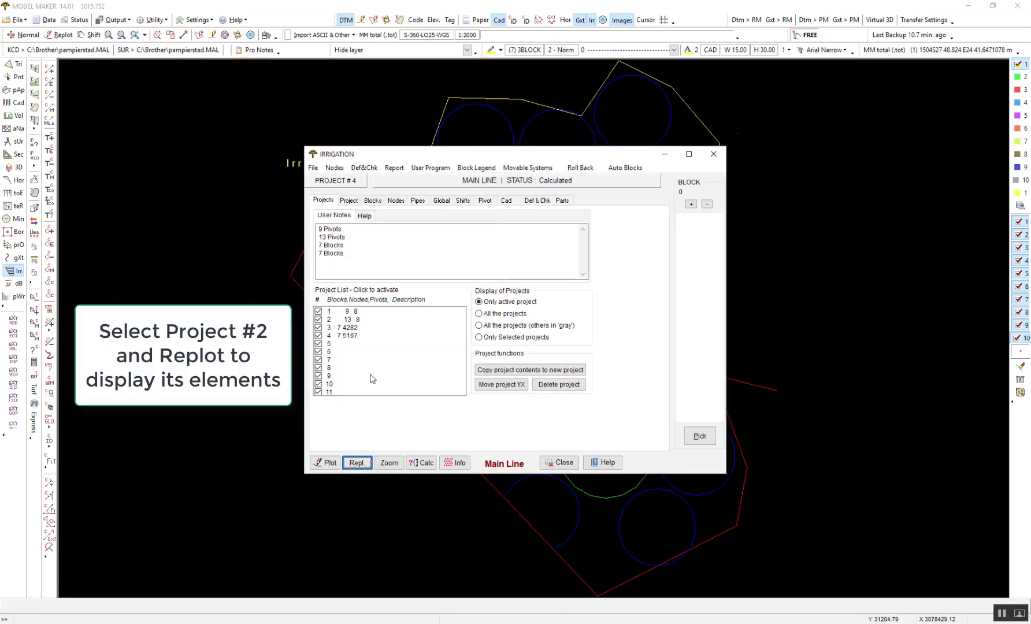
- Make project 2 active and replot to show only its pivots and pipes
{"action": "left_click", "coordinate": [352, 323]}
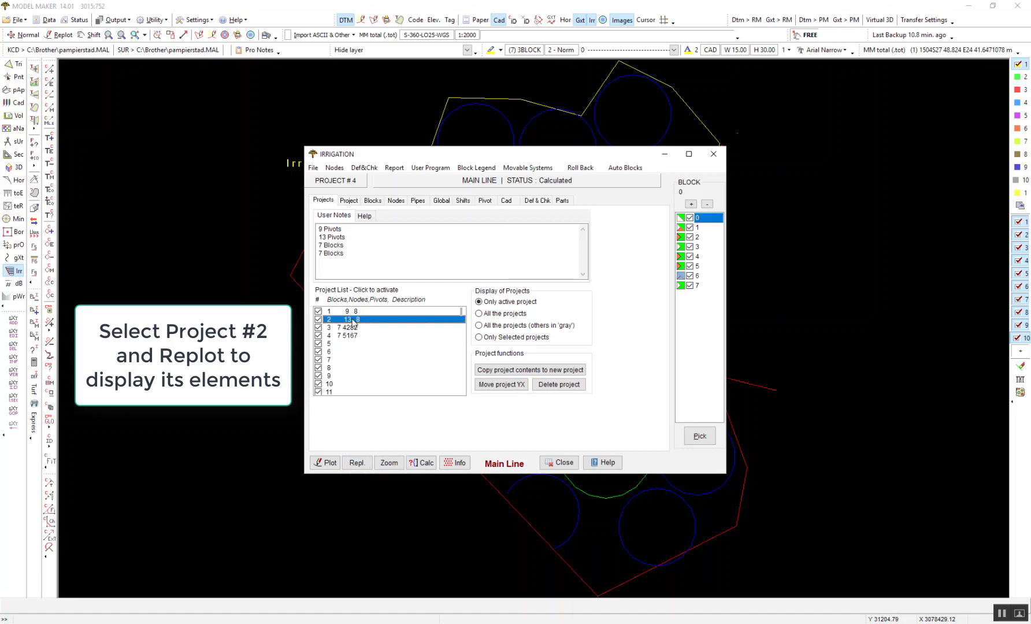
{"action": "left_click", "coordinate": [357, 462]}
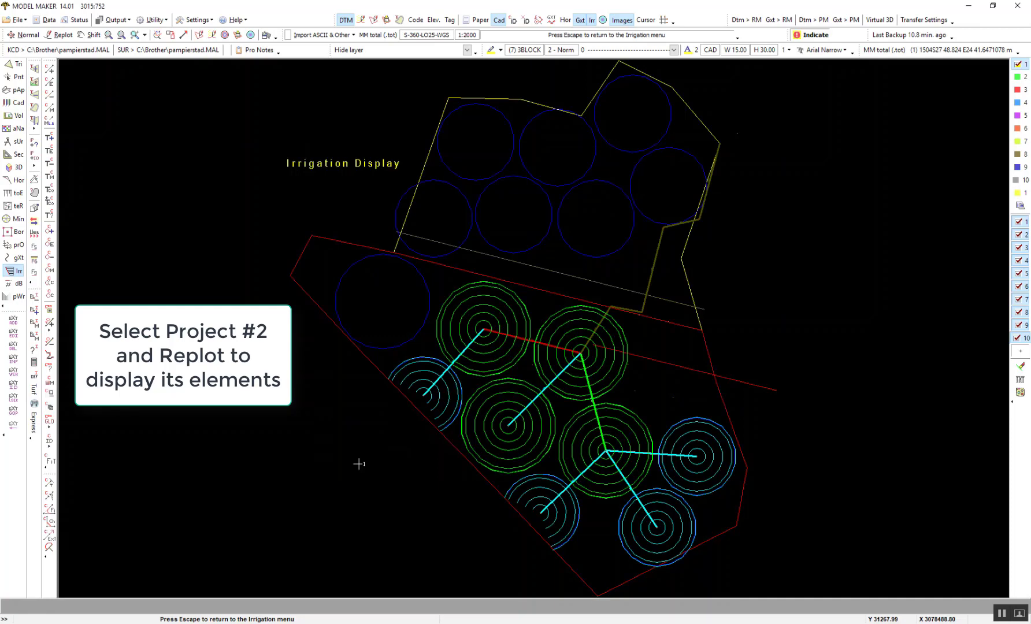
{"action": "key", "text": "Escape"}
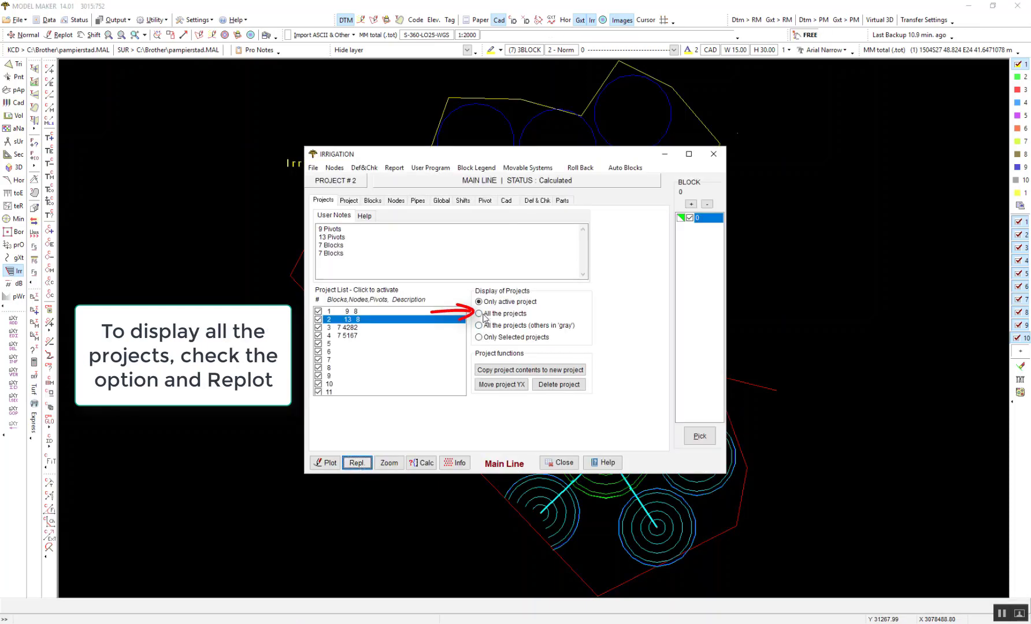
- Replot with 'All the projects (others in gray)' so inactive projects appear gray
{"action": "left_click", "coordinate": [482, 315]}
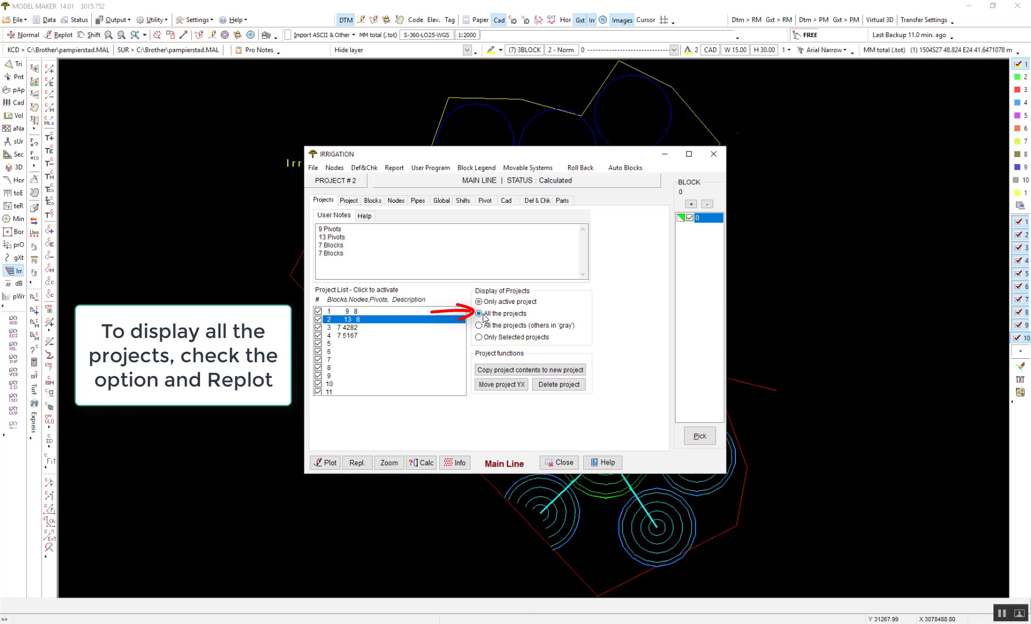
{"action": "left_click", "coordinate": [357, 462]}
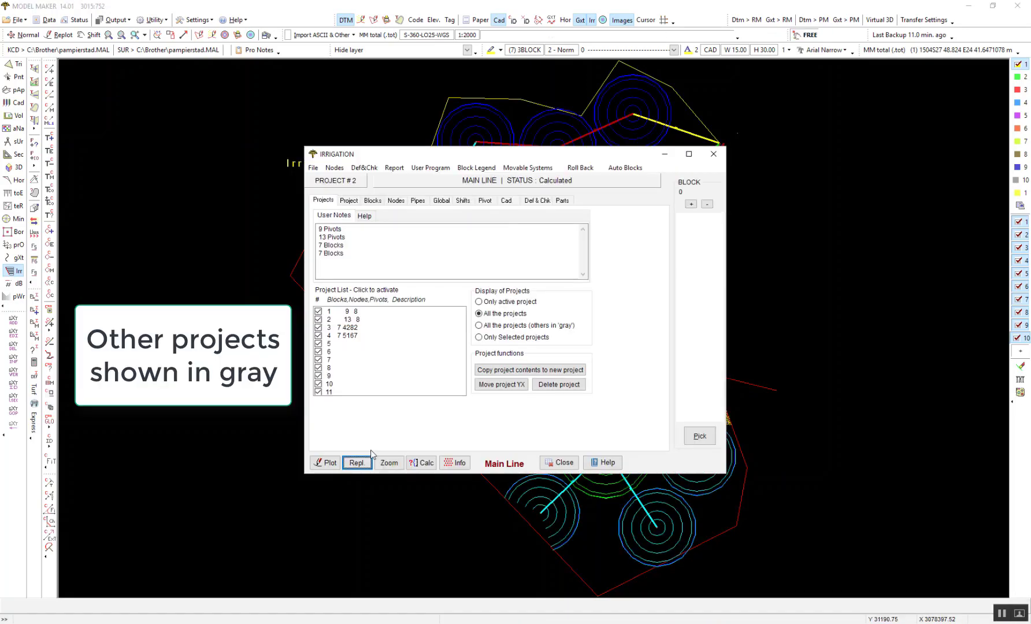
{"action": "left_click", "coordinate": [487, 328]}
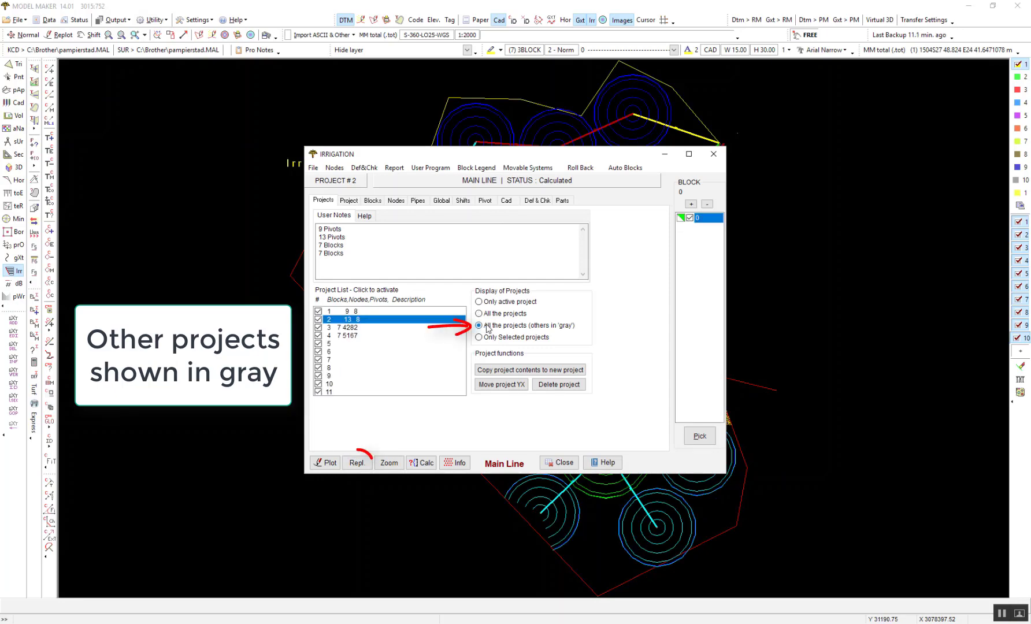
{"action": "left_click", "coordinate": [357, 463]}
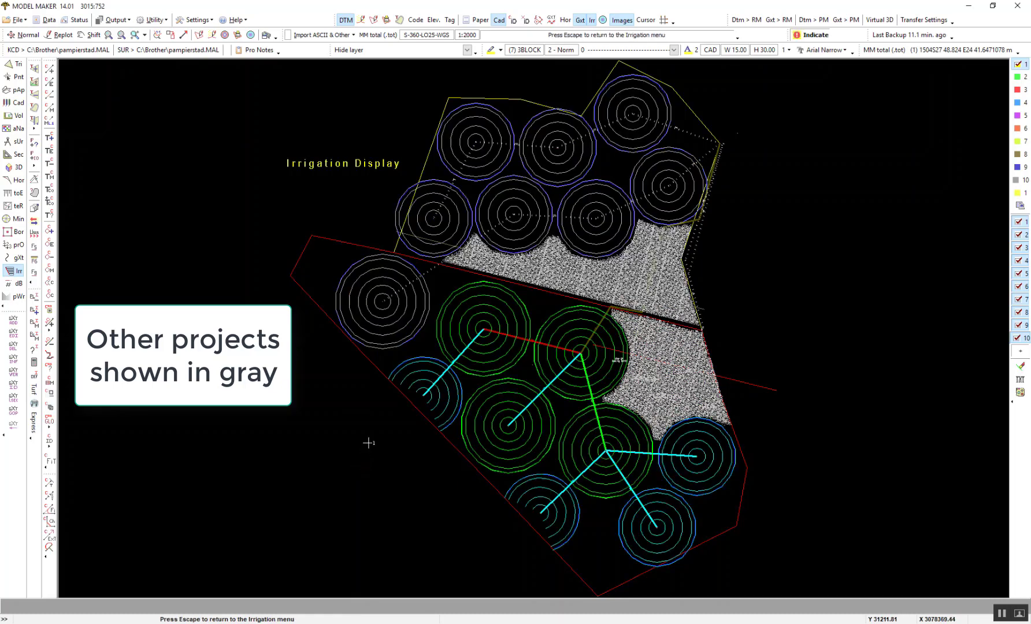
{"action": "key", "text": "Escape"}
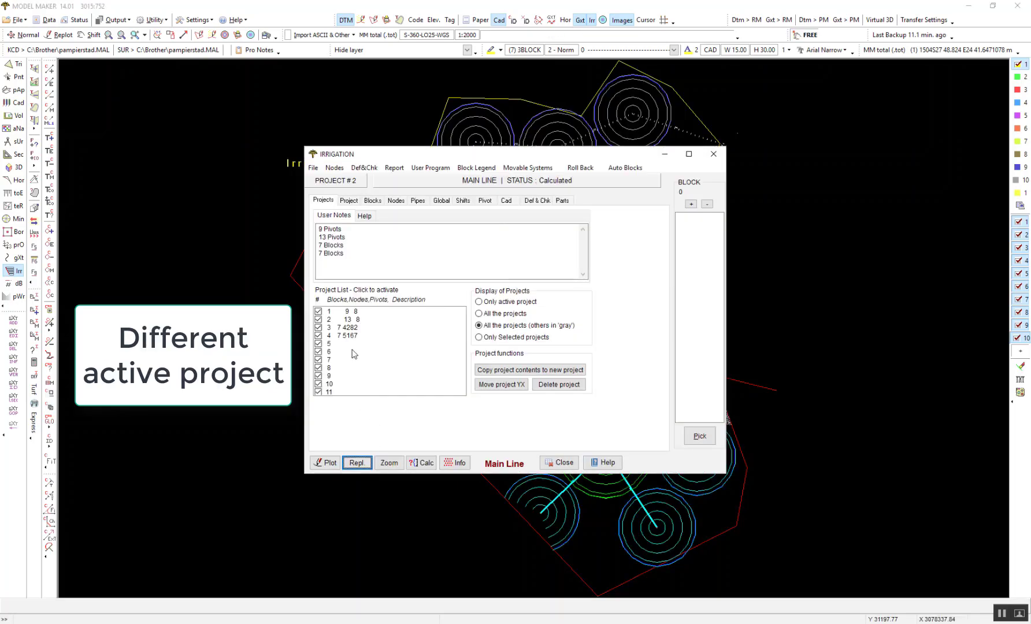
- Make project 3 the active project and replot the grayed display
{"action": "left_click", "coordinate": [346, 320]}
{"action": "left_click", "coordinate": [346, 328]}
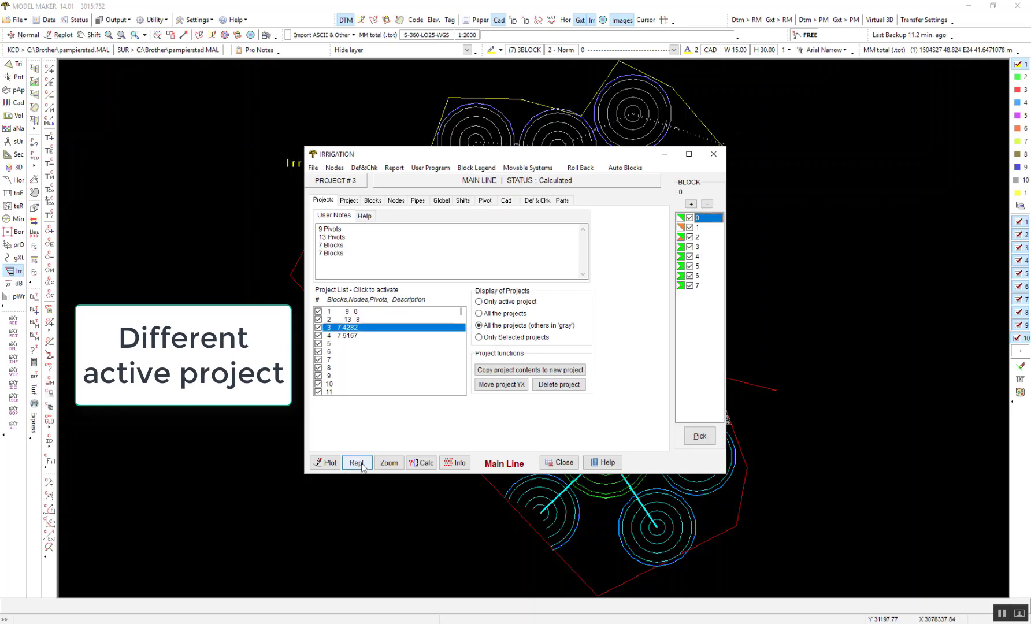
{"action": "left_click", "coordinate": [360, 463]}
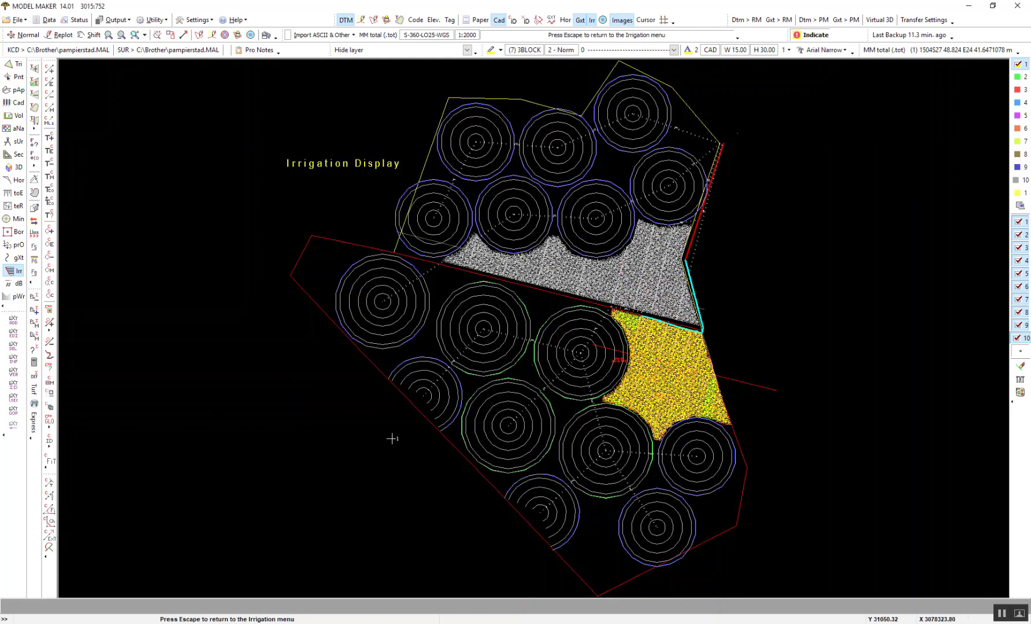
{"action": "key", "text": "Escape"}
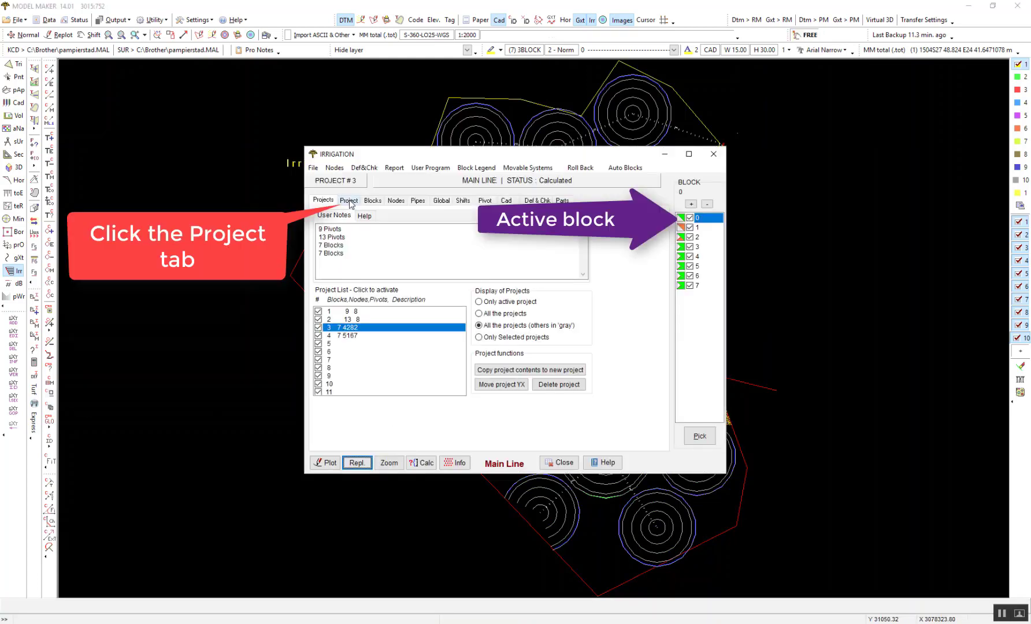
- Zoom the drawing out to span the full area of project 3
{"action": "left_click", "coordinate": [349, 200]}
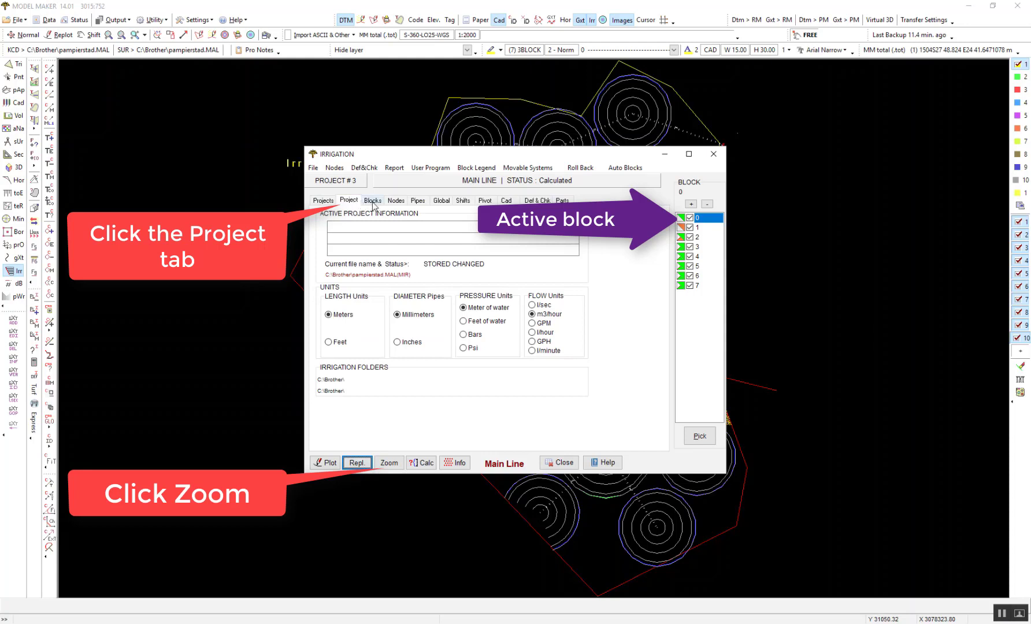
{"action": "left_click", "coordinate": [391, 466]}
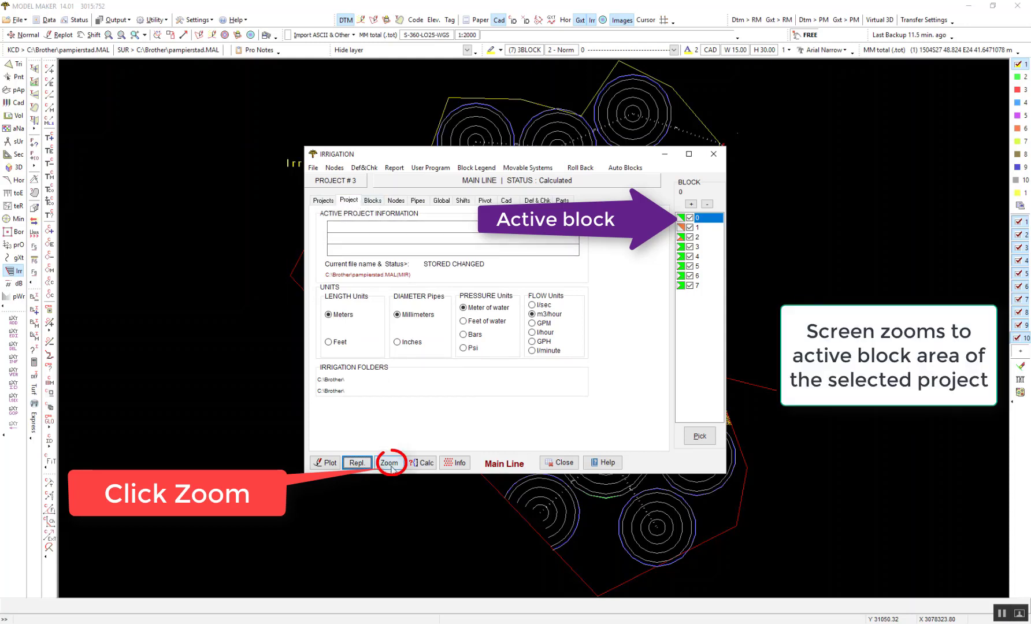
{"action": "left_click", "coordinate": [392, 464]}
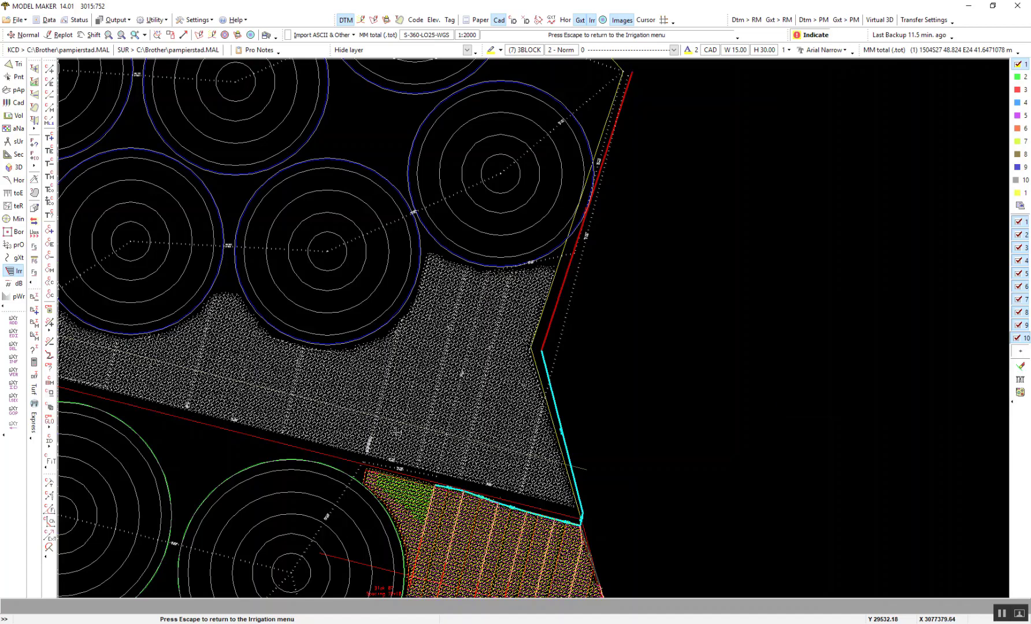
{"action": "key", "text": "Escape"}
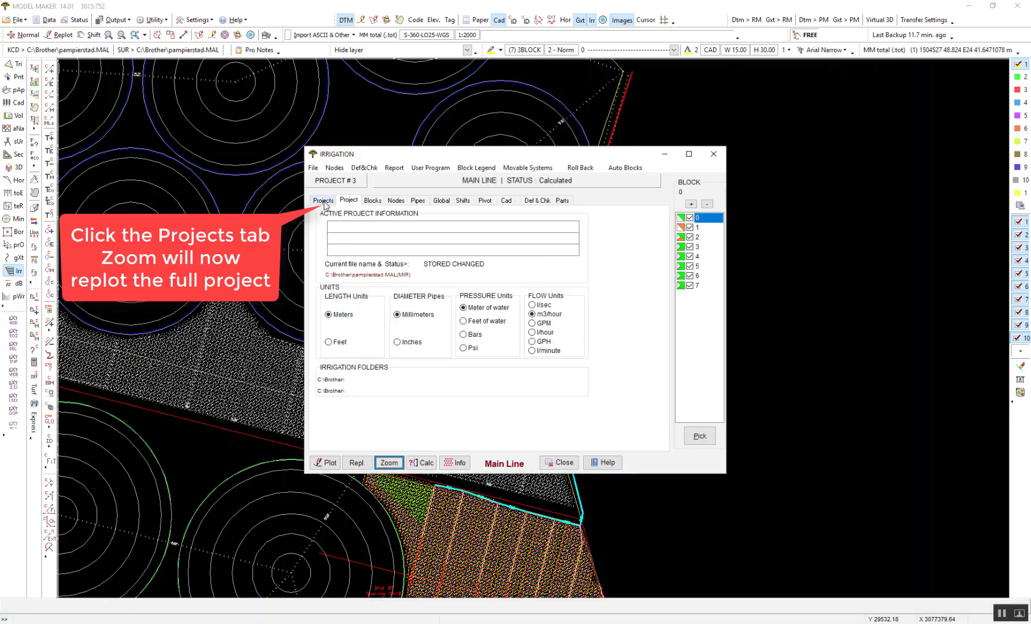
{"action": "left_click", "coordinate": [324, 201]}
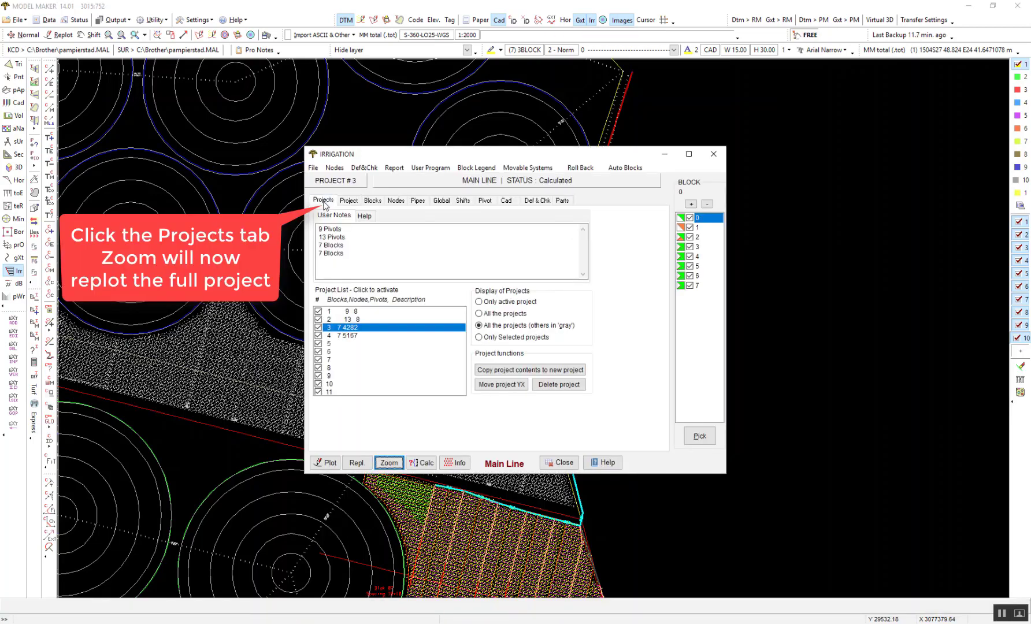
{"action": "left_click", "coordinate": [389, 461]}
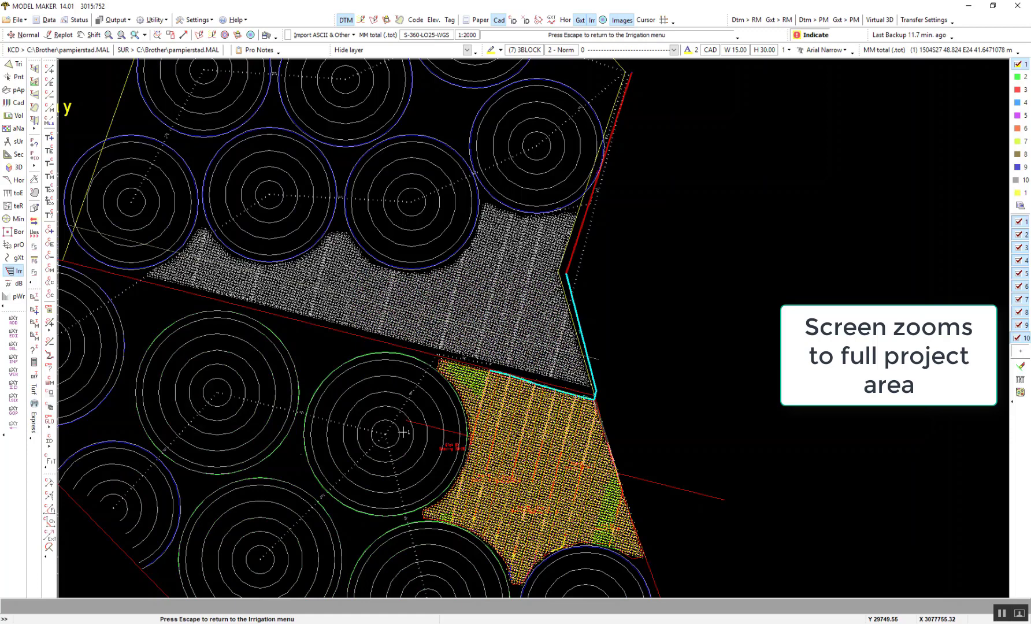
- Make block 4 the active block and zoom the drawing to it
{"action": "key", "text": "Escape"}
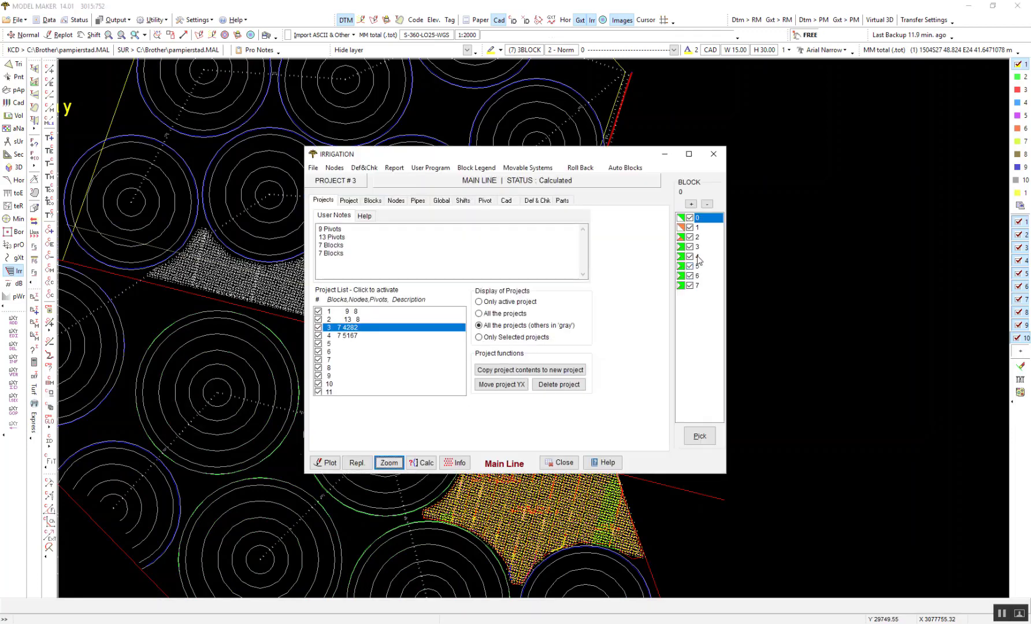
{"action": "left_click", "coordinate": [696, 256]}
{"action": "left_click", "coordinate": [395, 200]}
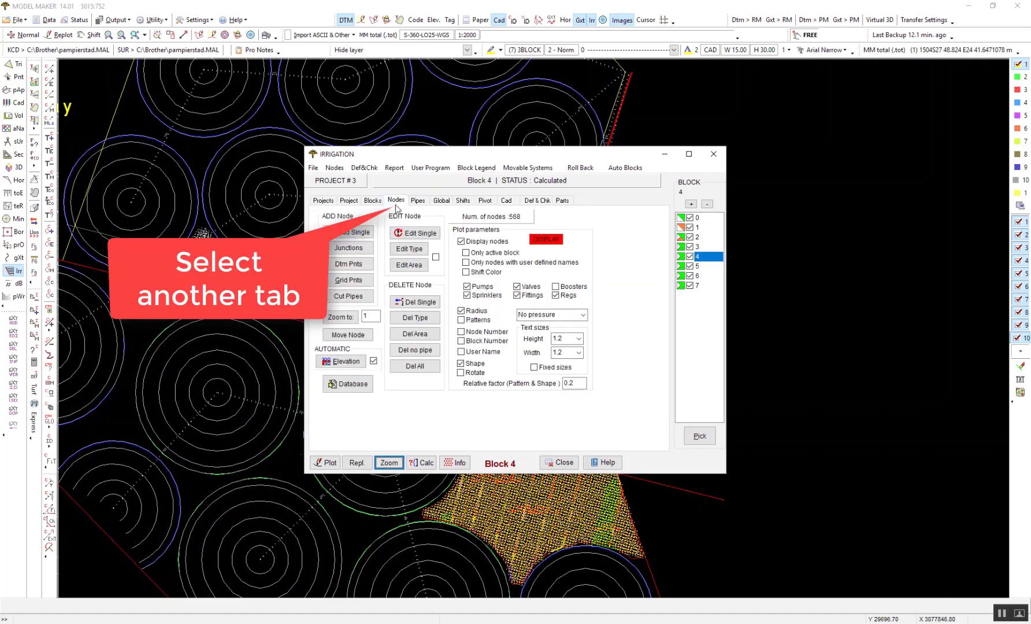
{"action": "left_click", "coordinate": [703, 260]}
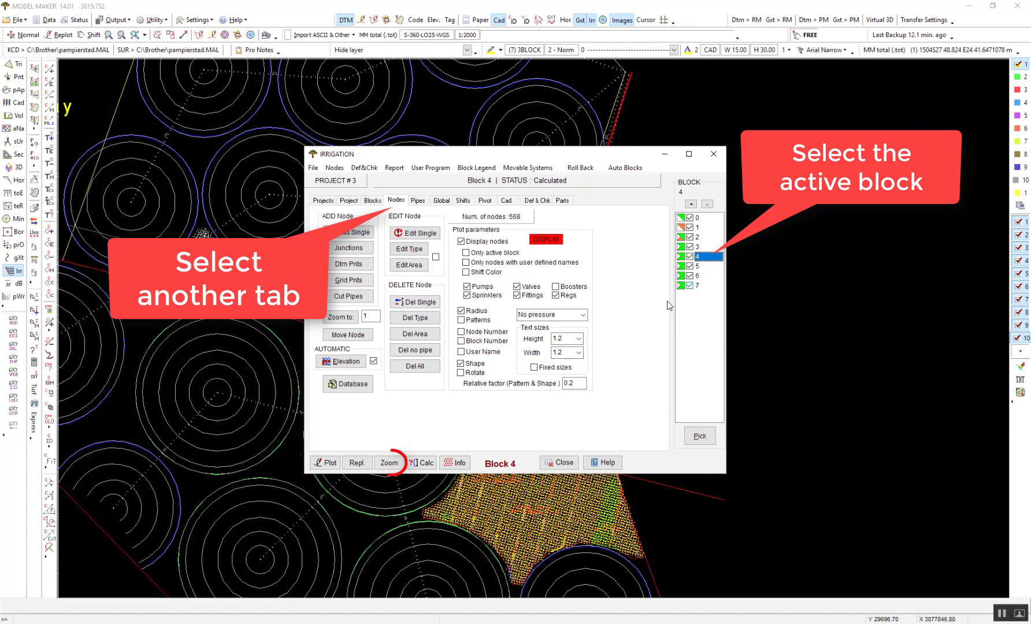
{"action": "left_click", "coordinate": [387, 463]}
{"action": "left_click", "coordinate": [385, 464]}
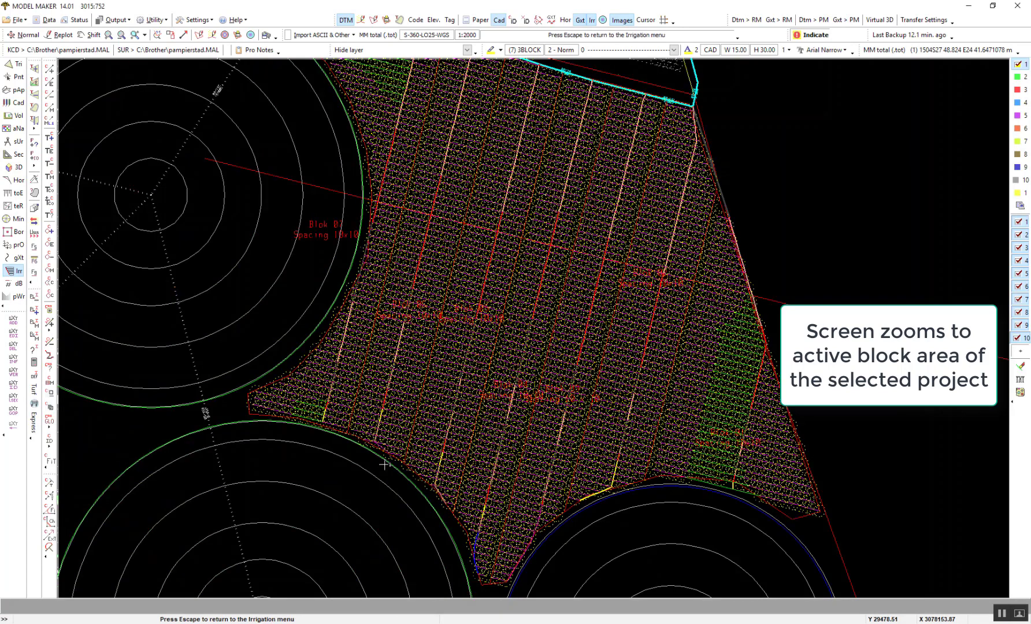
{"action": "key", "text": "Escape"}
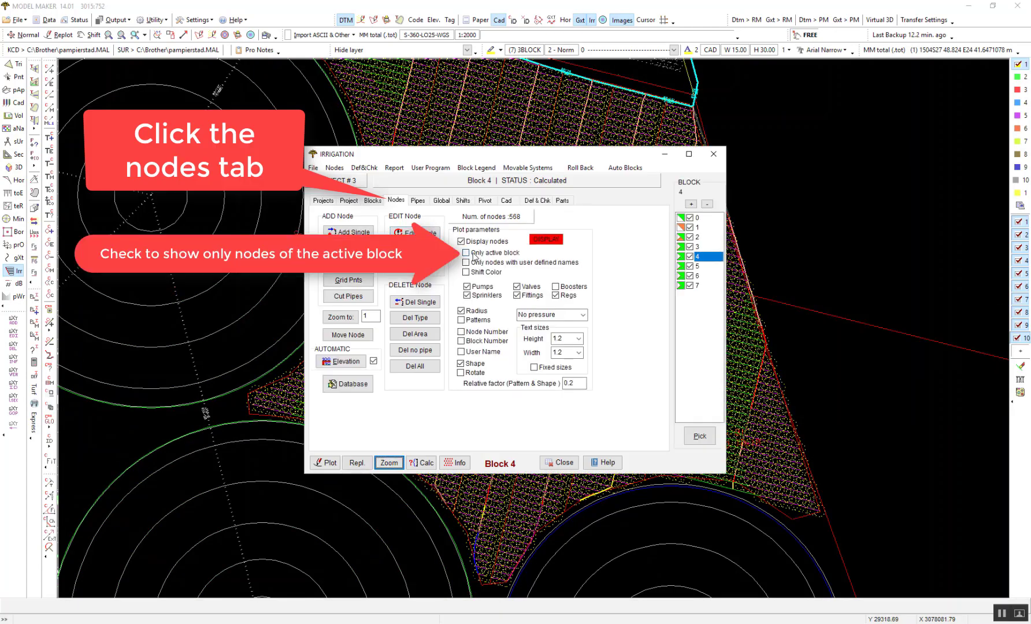
- Tick 'Only active block' for nodes and pipes so only block 4 is drawn
{"action": "left_click", "coordinate": [466, 254]}
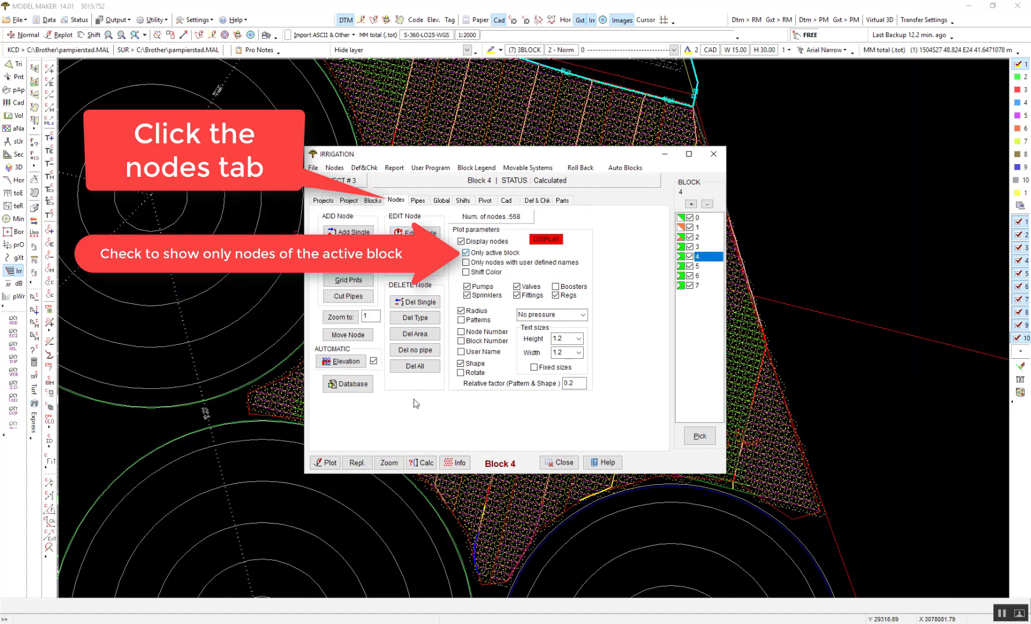
{"action": "left_click", "coordinate": [385, 464]}
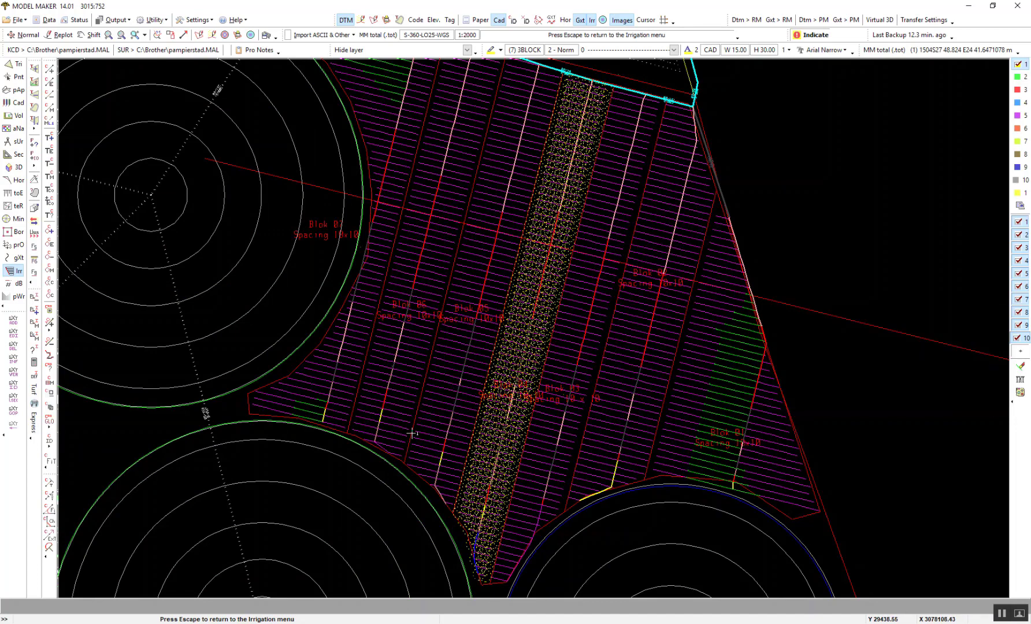
{"action": "key", "text": "Escape"}
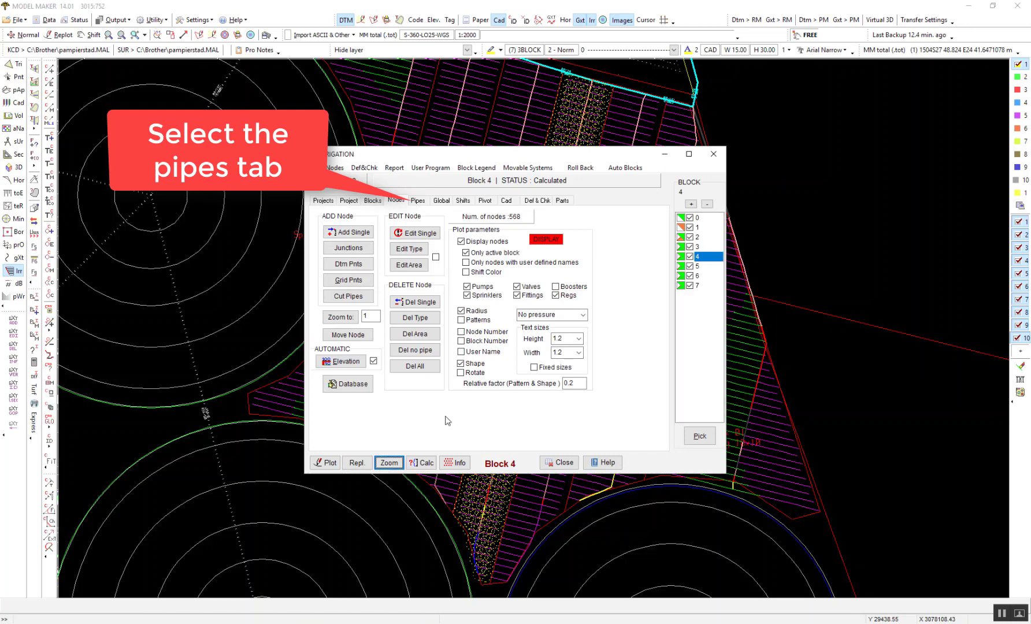
{"action": "left_click", "coordinate": [419, 203]}
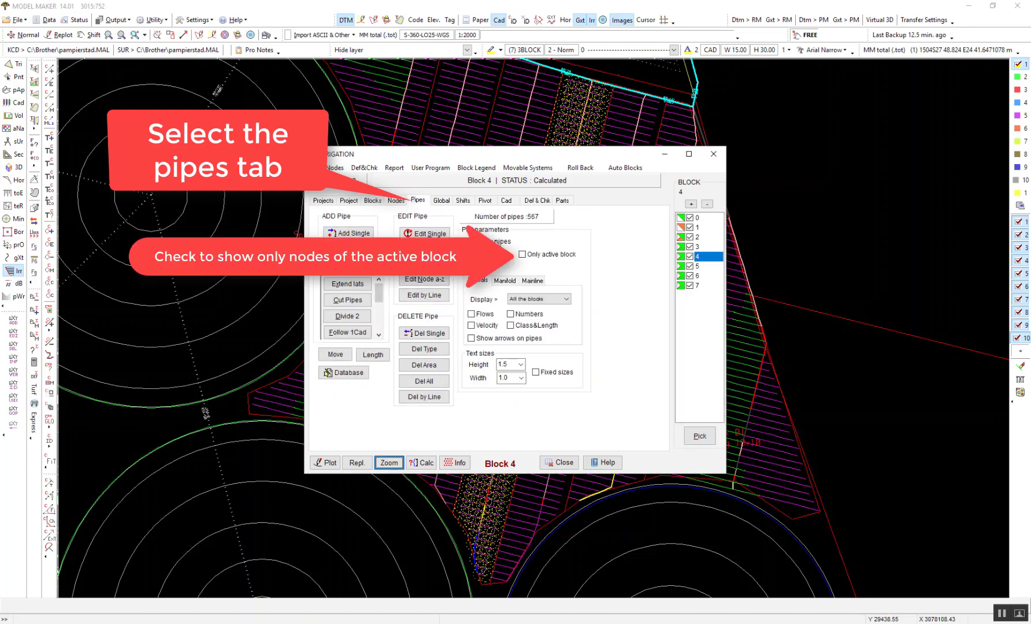
{"action": "left_click", "coordinate": [523, 255]}
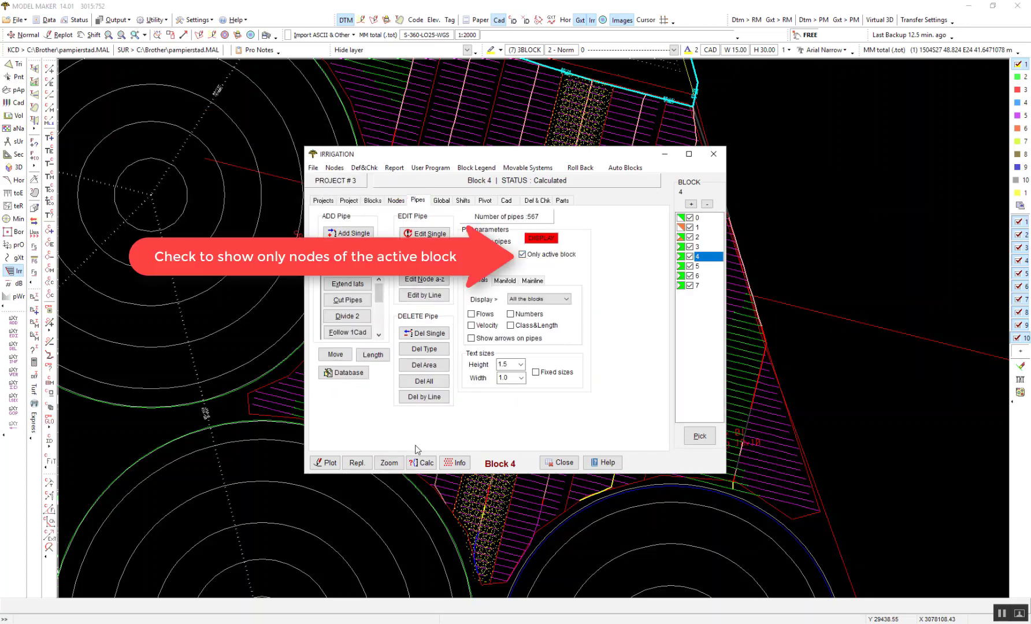
{"action": "left_click", "coordinate": [370, 463]}
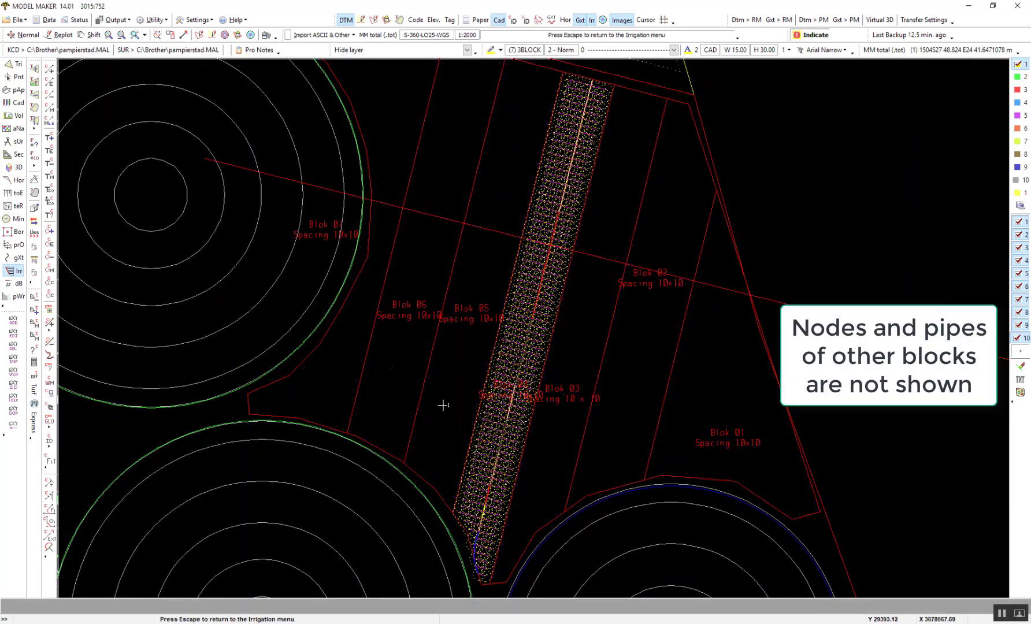
{"action": "key", "text": "Escape"}
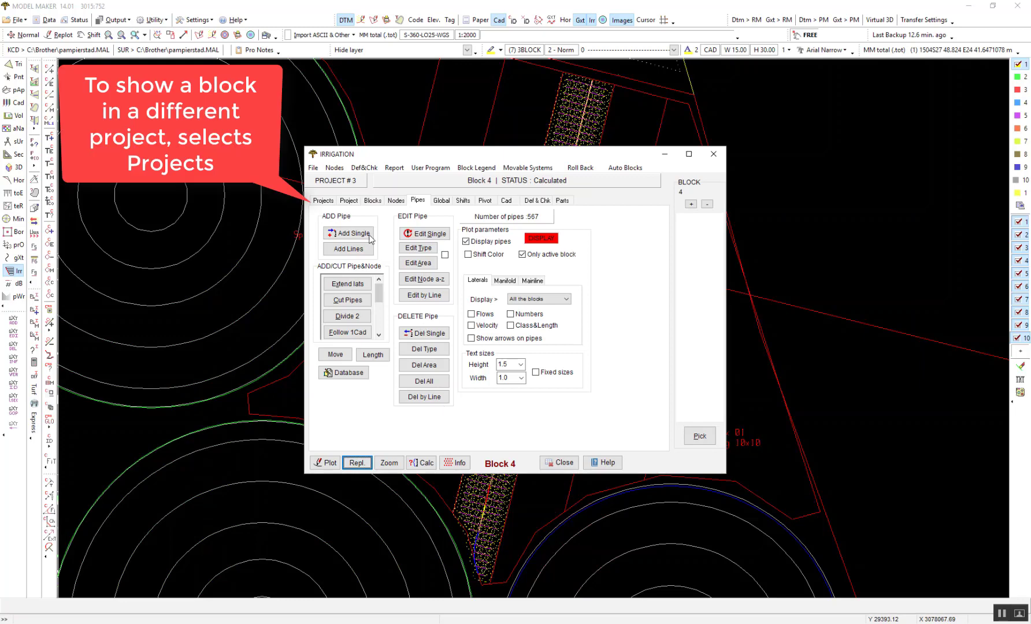
- Make project 4 the active project and zoom the drawing to it
{"action": "left_click", "coordinate": [328, 202]}
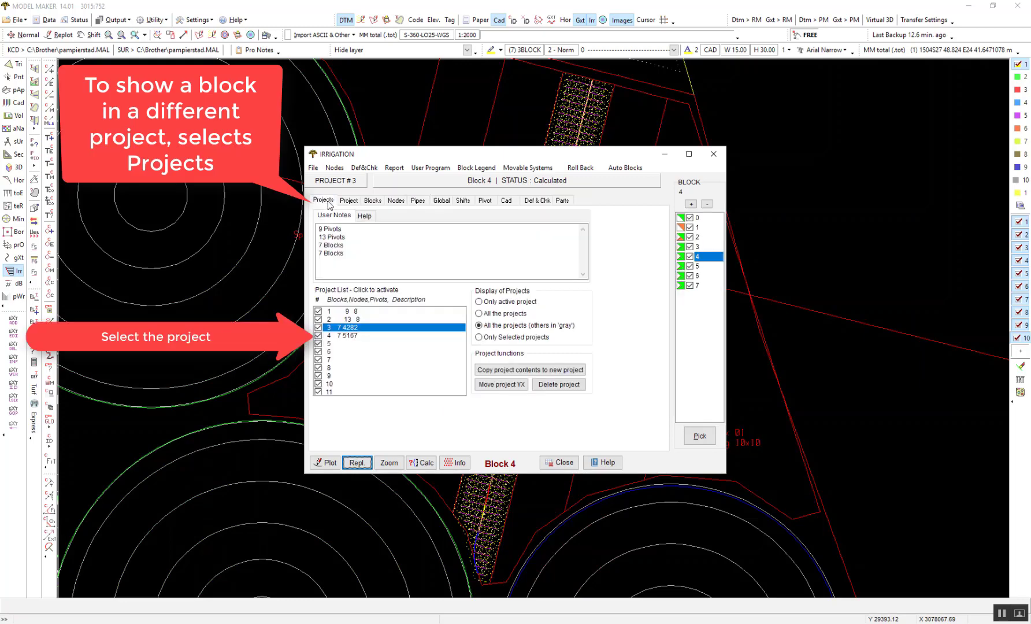
{"action": "left_click", "coordinate": [361, 338]}
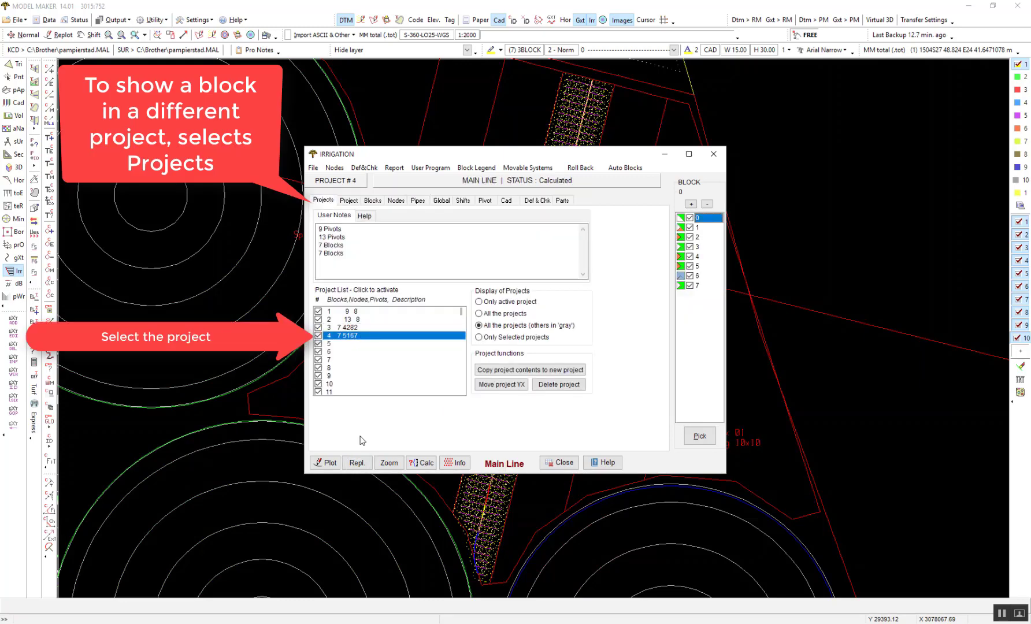
{"action": "left_click", "coordinate": [389, 462]}
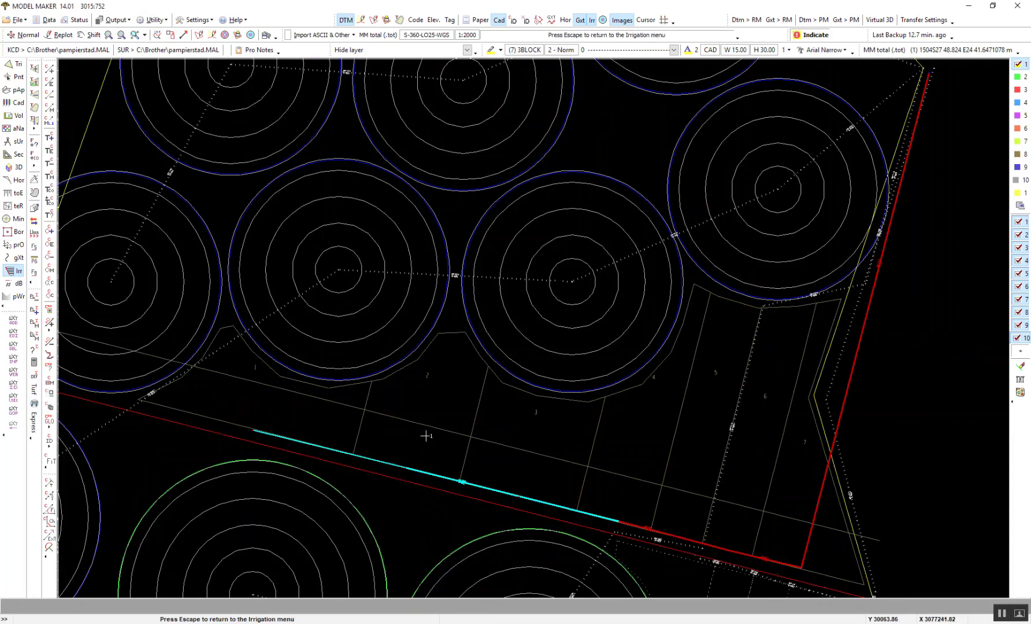
{"action": "key", "text": "Escape"}
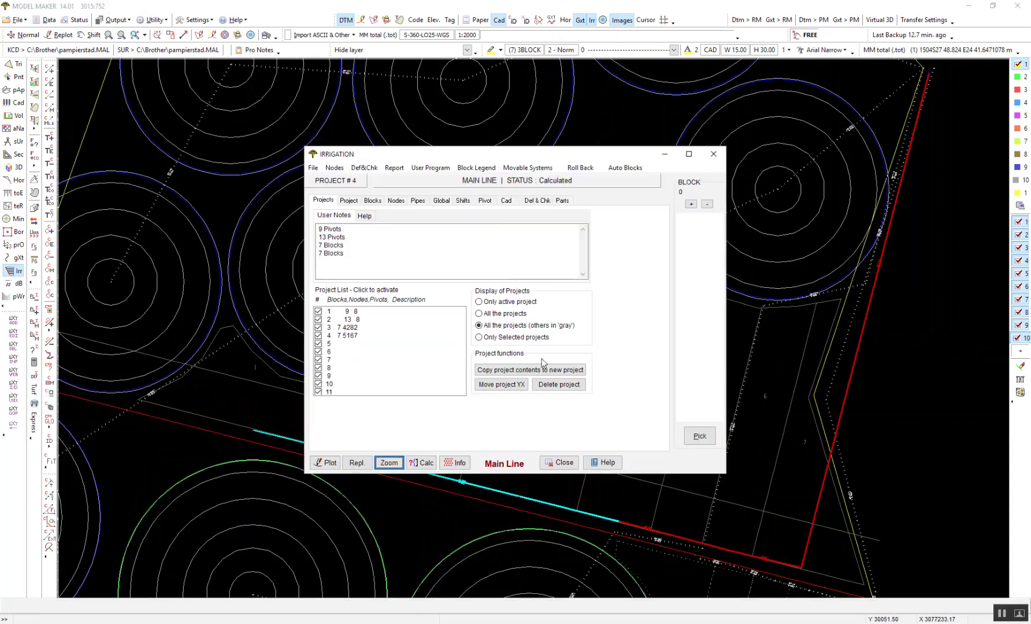
- Make block 3 active, zoom to it, and close the Irrigation dialog
{"action": "left_click", "coordinate": [396, 200]}
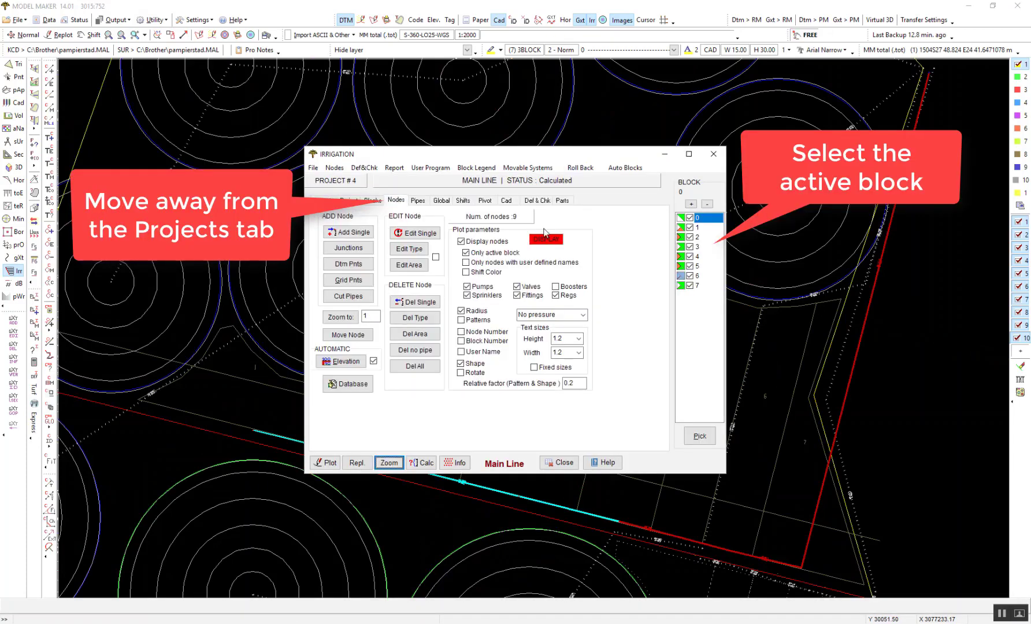
{"action": "left_click", "coordinate": [709, 248]}
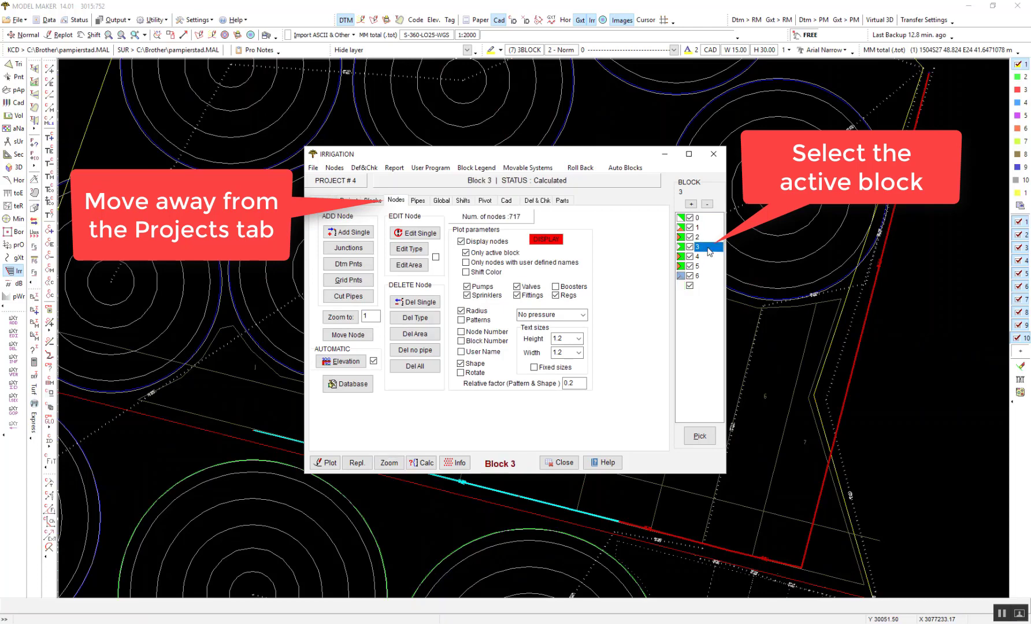
{"action": "left_click", "coordinate": [388, 463]}
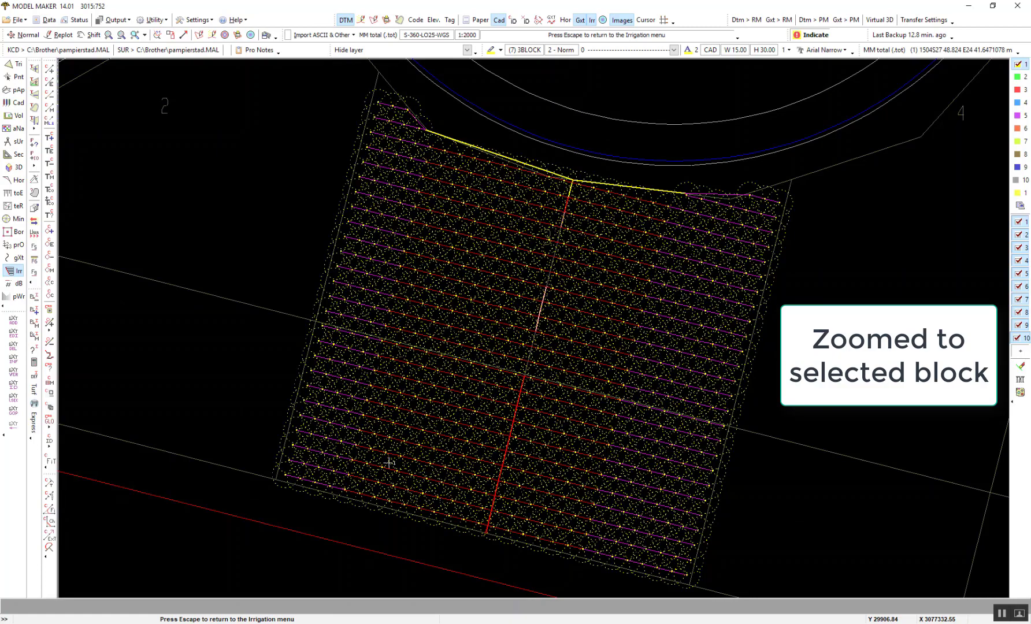
{"action": "key", "text": "Escape"}
{"action": "left_click", "coordinate": [553, 463]}
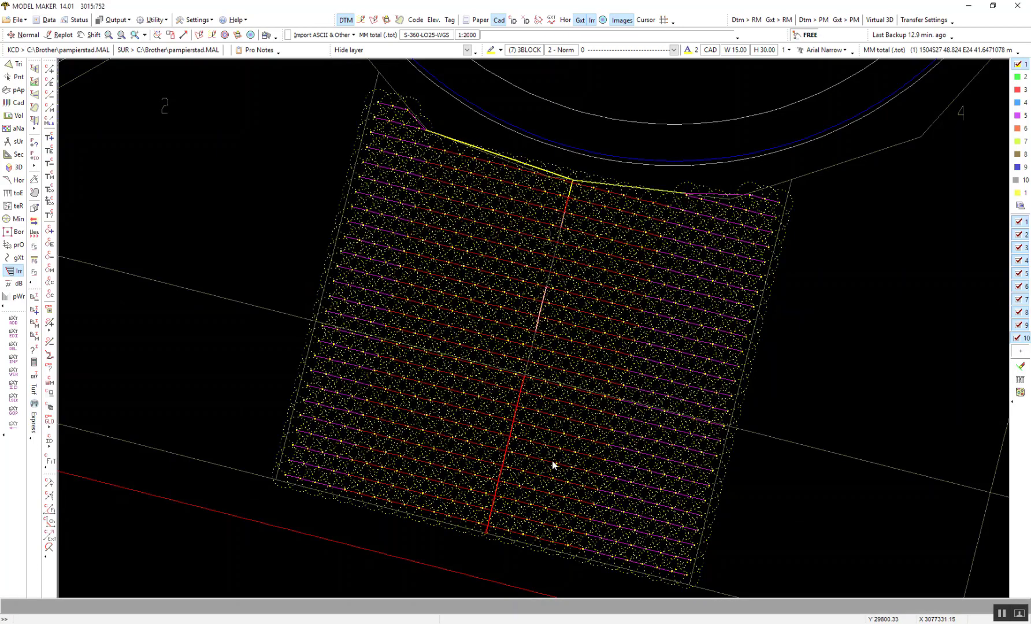